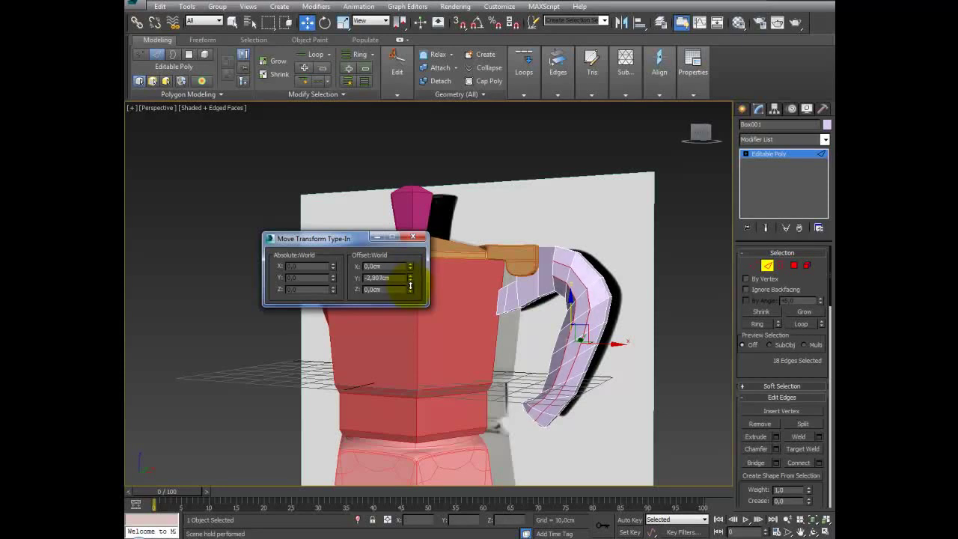
- Nudge the selected handle edges slightly along Y, then clear the selection
drag(410, 285, 410, 289)
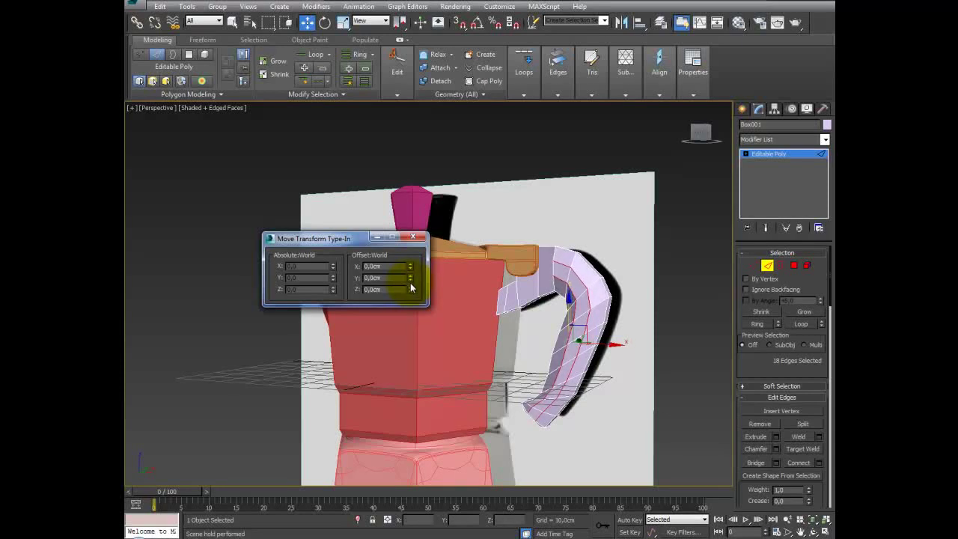
click(625, 423)
alt+middle_drag(625, 423, 511, 427)
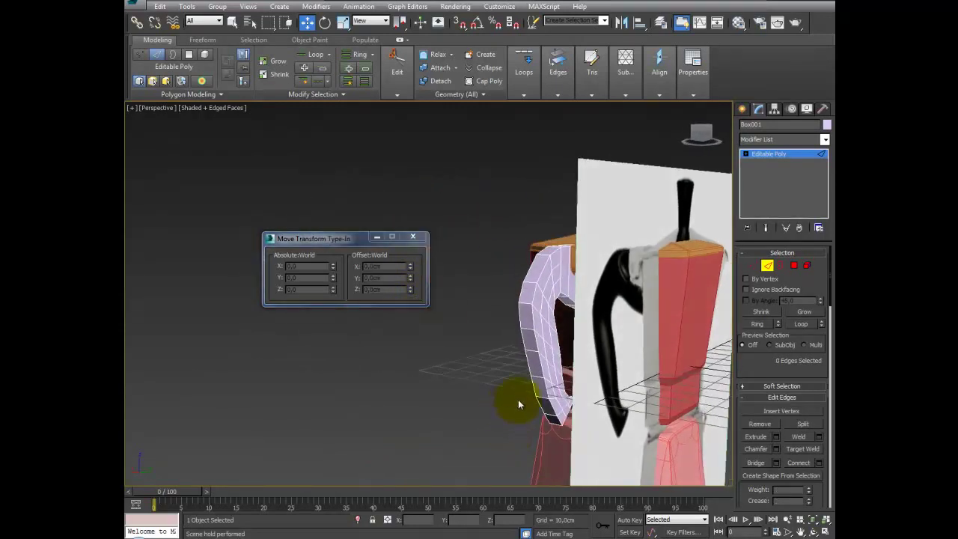
scroll(554, 315, up, 3)
- Select two edge loops around the handle and offset them 1.199 cm along Y
click(554, 303)
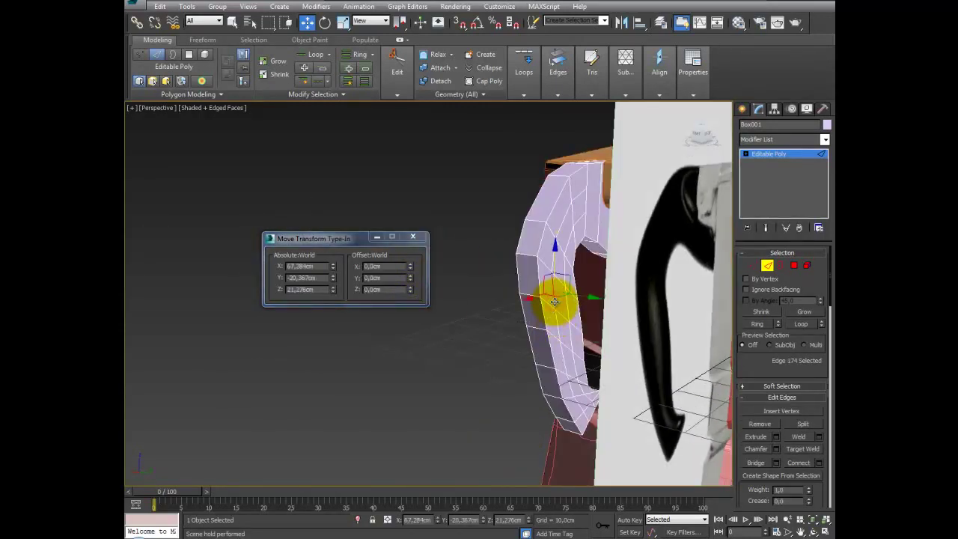
click(315, 55)
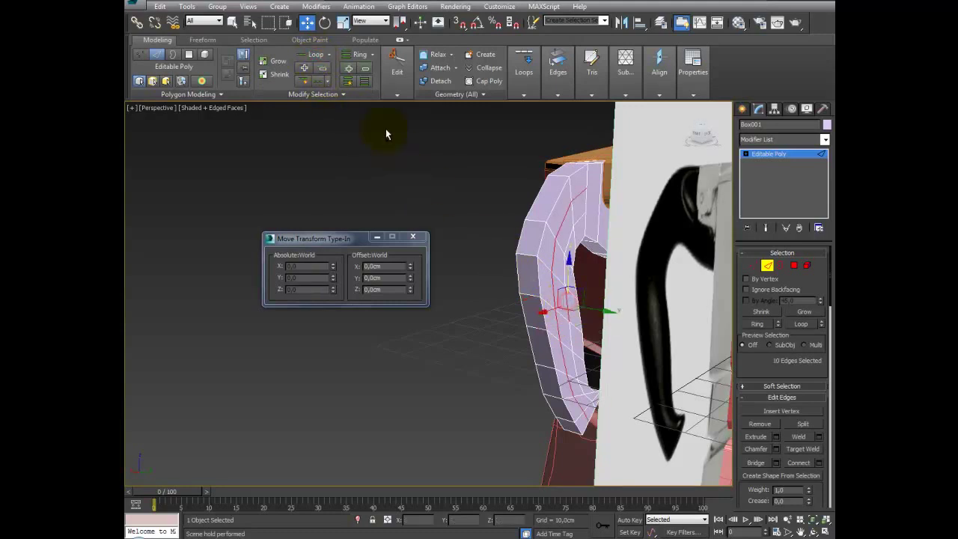
click(315, 56)
click(315, 57)
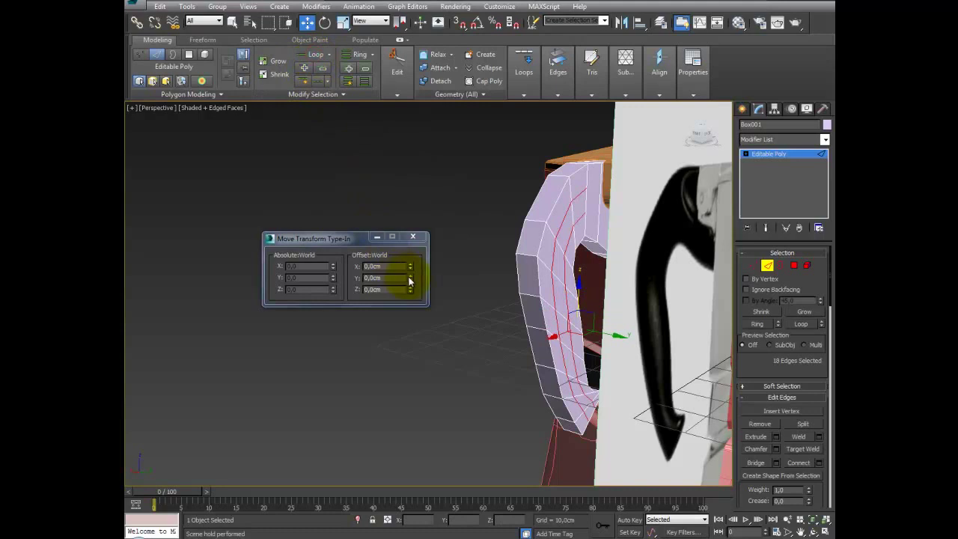
drag(410, 281, 411, 270)
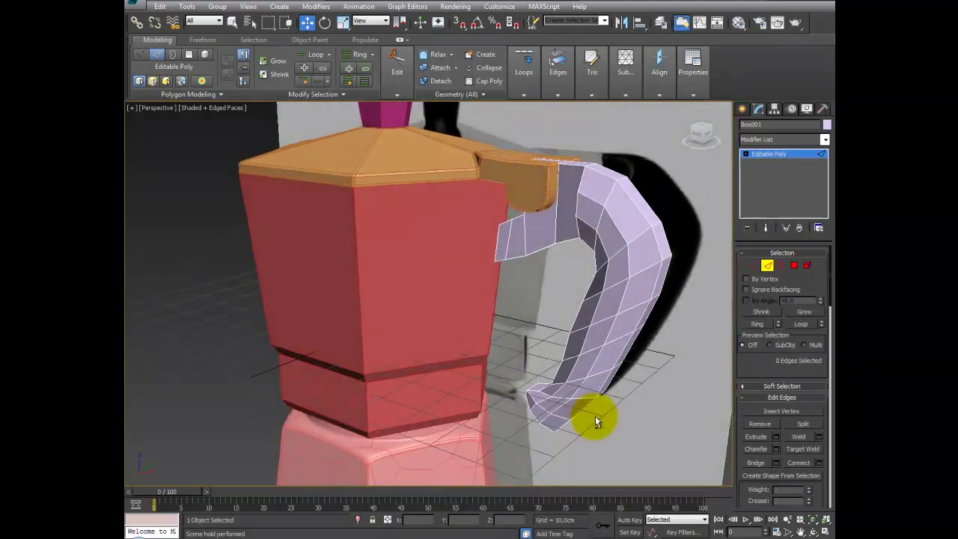
alt+middle_drag(595, 421, 613, 396)
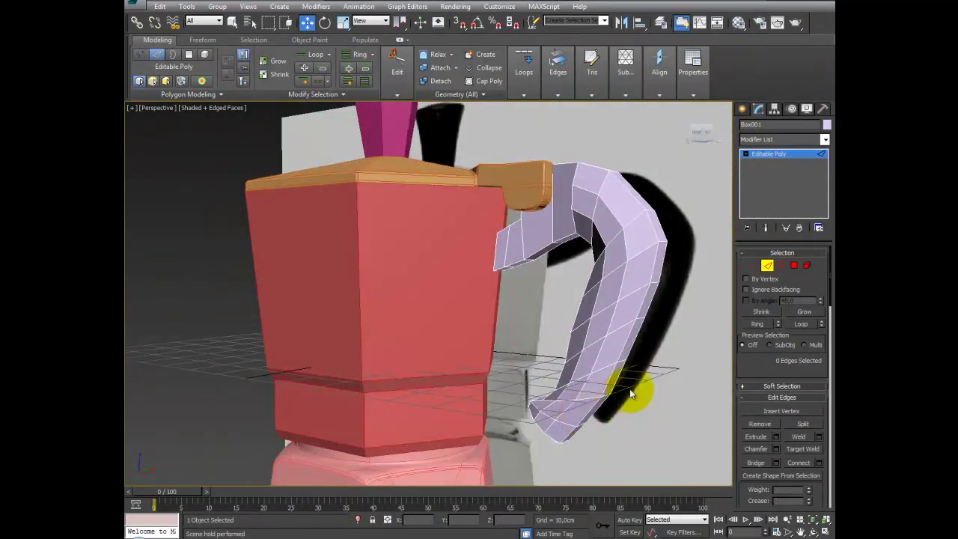
- Select all of the handle's polygons and apply MSmooth to them twice
click(793, 265)
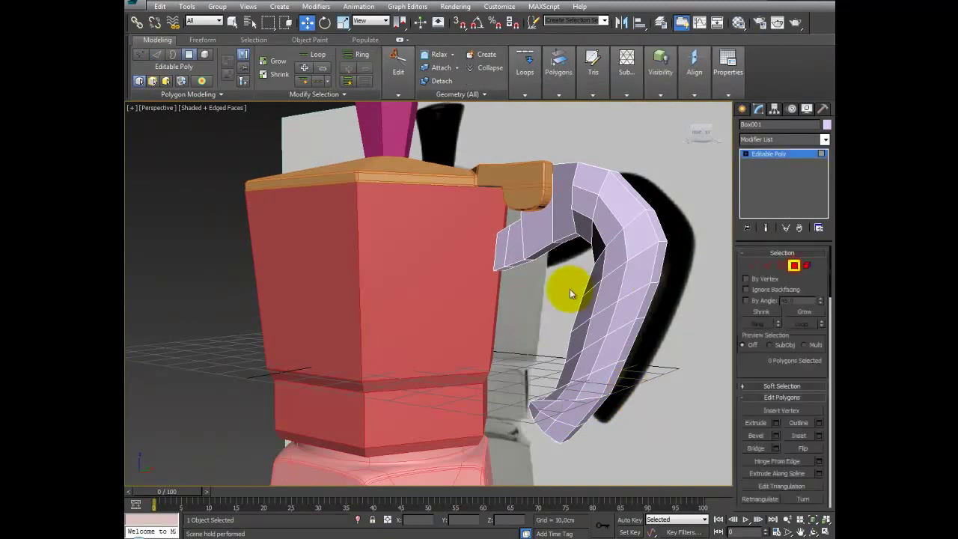
click(611, 300)
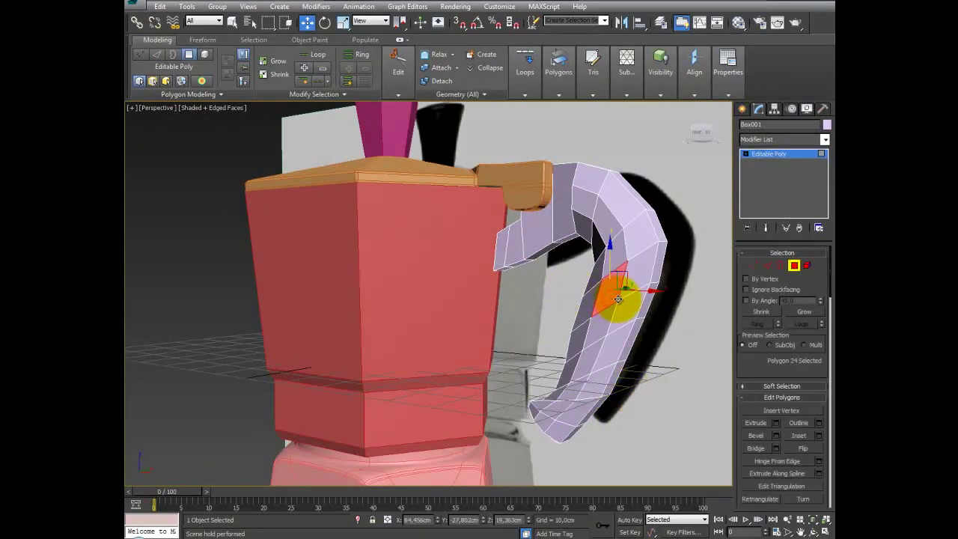
key(ctrl+a)
click(626, 66)
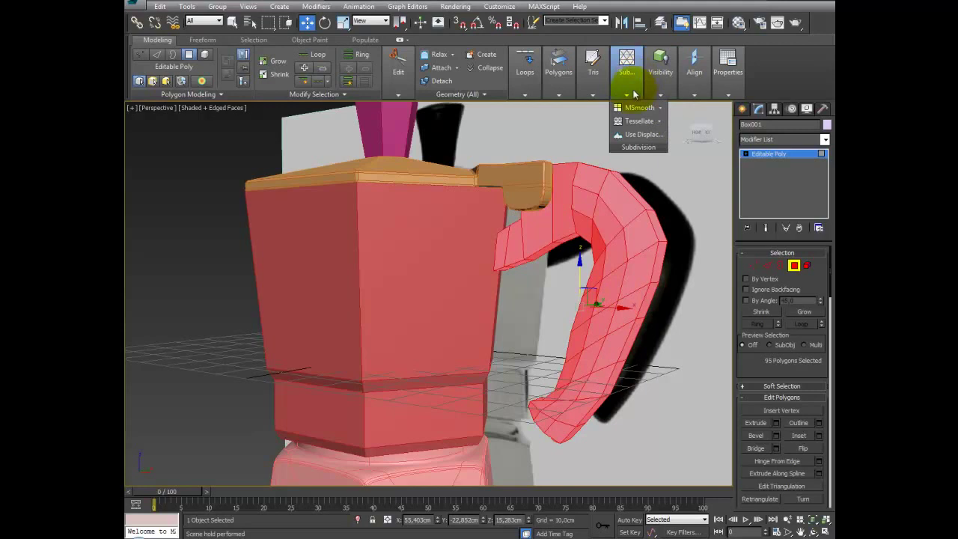
click(634, 108)
click(634, 108)
- Deselect the handle and use Hide Selection from the quad menu
click(629, 413)
mouse_move(629, 414)
alt+middle_down()
mouse_move(612, 442)
mouse_move(643, 426)
mouse_move(494, 405)
mouse_move(553, 443)
mouse_move(512, 388)
mouse_move(514, 401)
mouse_move(556, 316)
mouse_move(537, 297)
alt+middle_up()
right_click(616, 214)
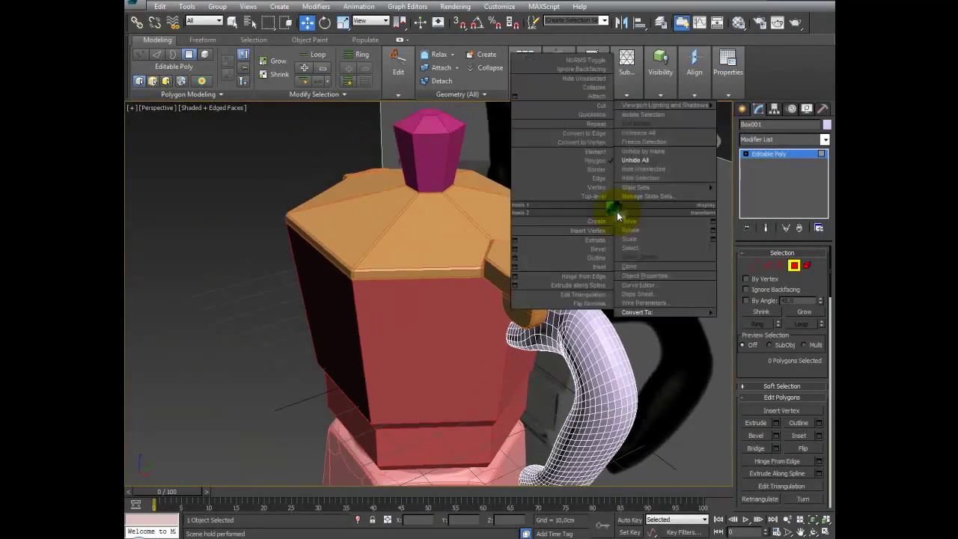
click(654, 179)
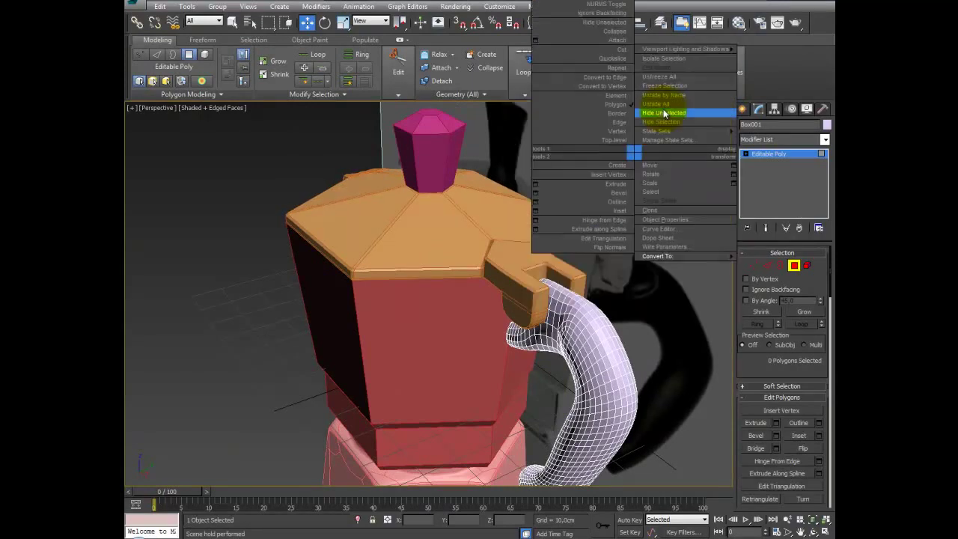
mouse_move(535, 370)
alt+middle_down()
mouse_move(558, 371)
mouse_move(552, 382)
alt+middle_up()
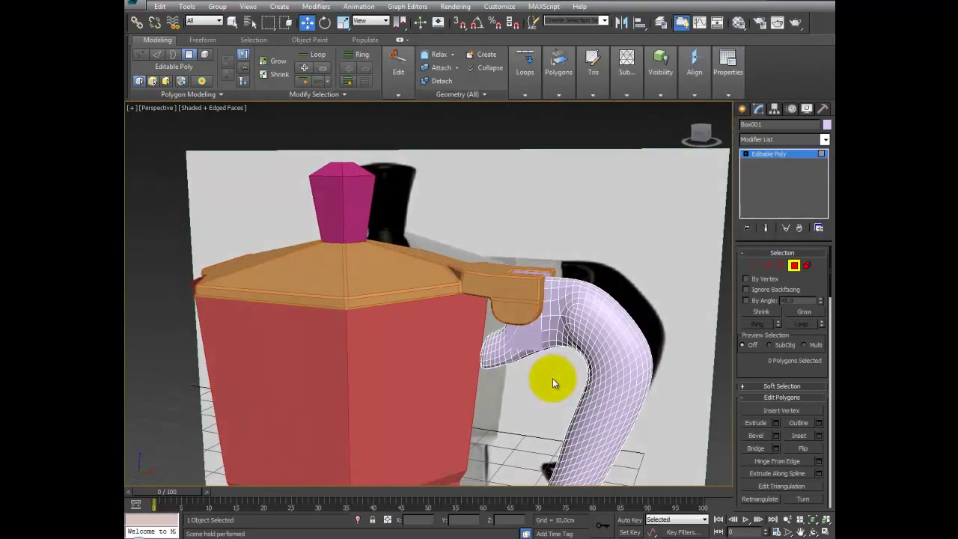
- Select the connector box Box002 and set its object colour to green
click(793, 264)
click(523, 333)
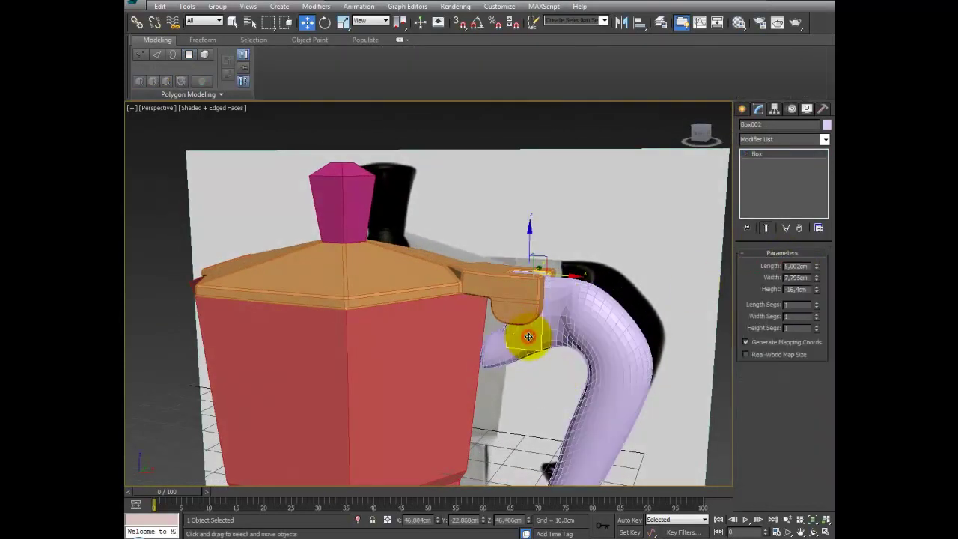
click(825, 124)
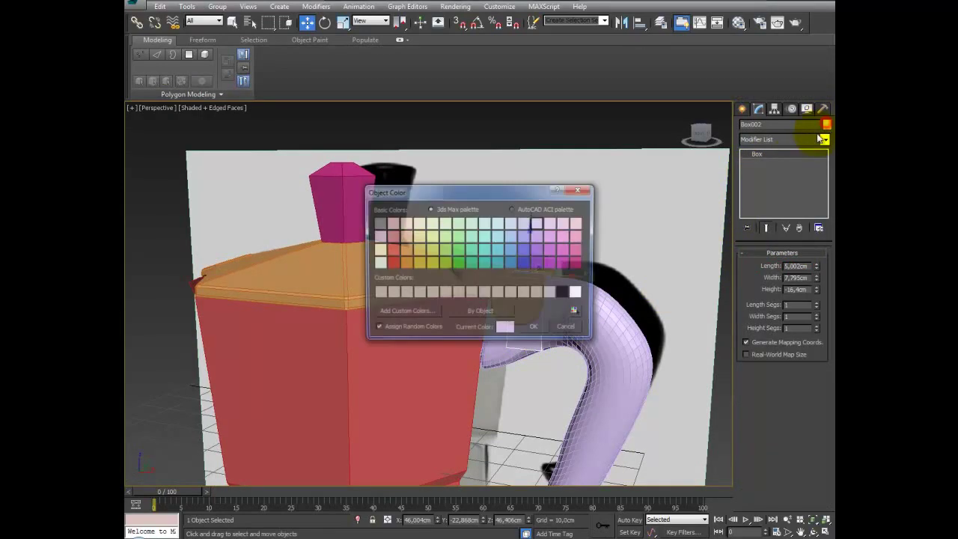
click(457, 249)
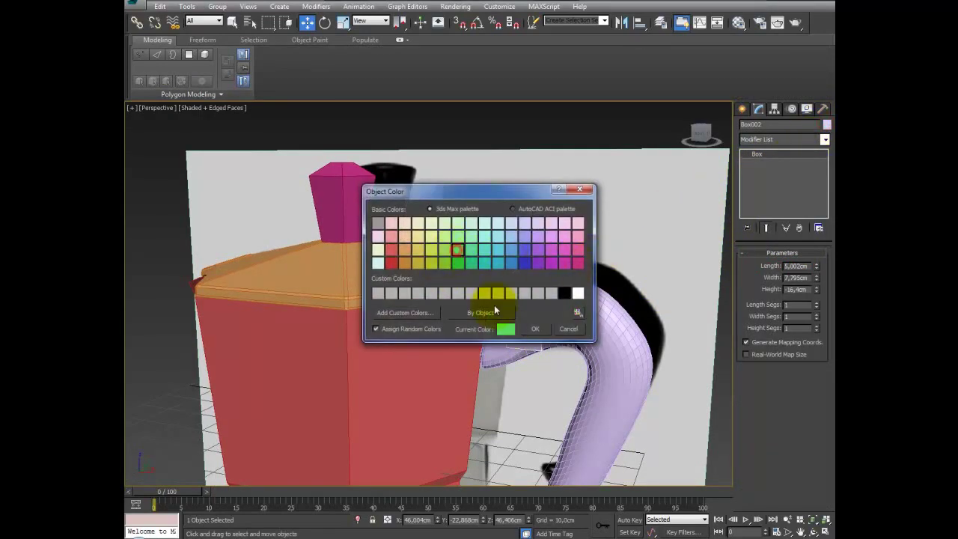
click(505, 329)
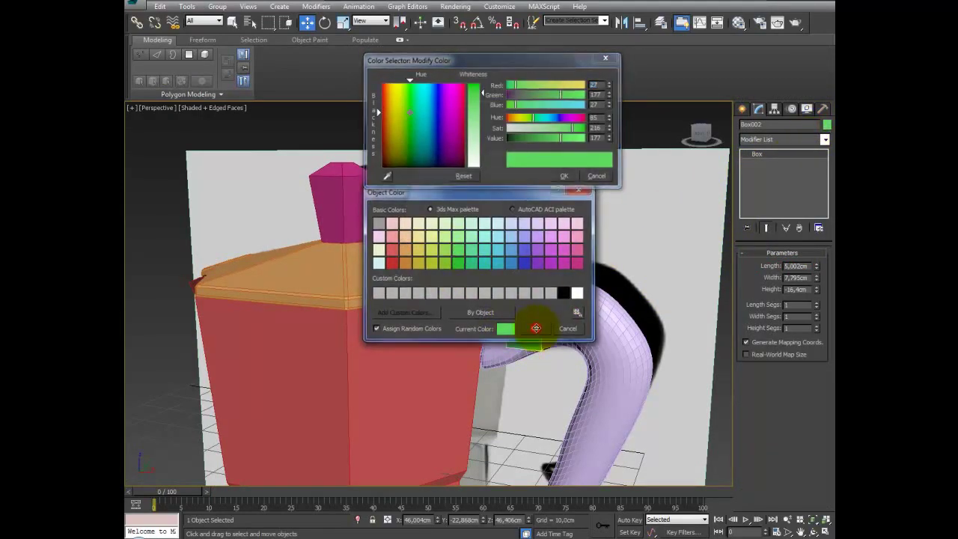
click(535, 329)
- Convert Box002 to an Editable Poly and enter Vertex mode
click(199, 95)
click(179, 121)
click(754, 265)
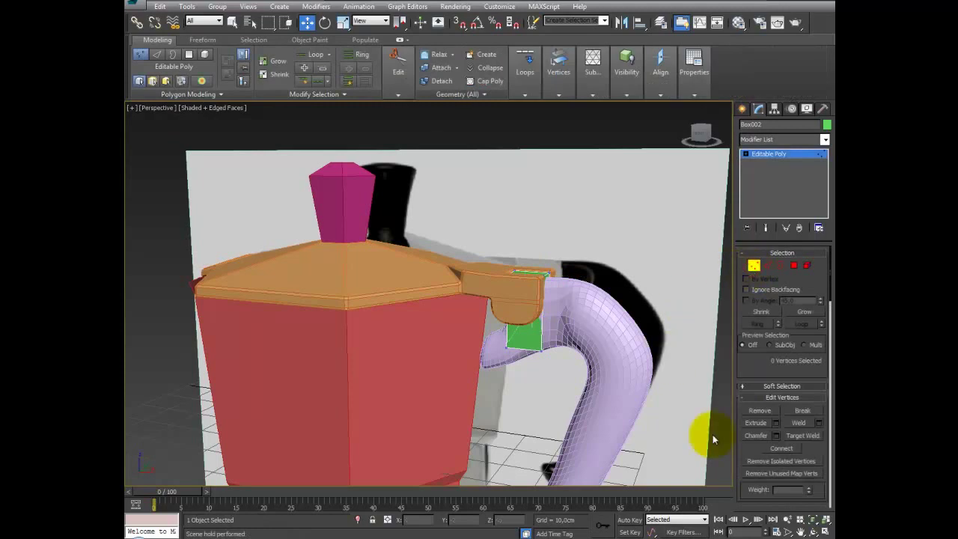
- Restore the four-view layout and zoom the Front view in on the handle
click(825, 531)
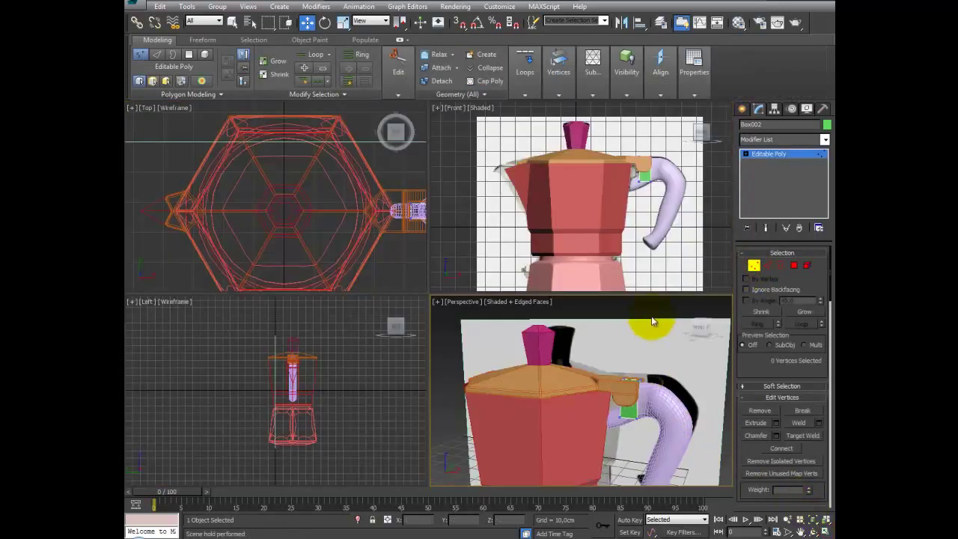
click(618, 217)
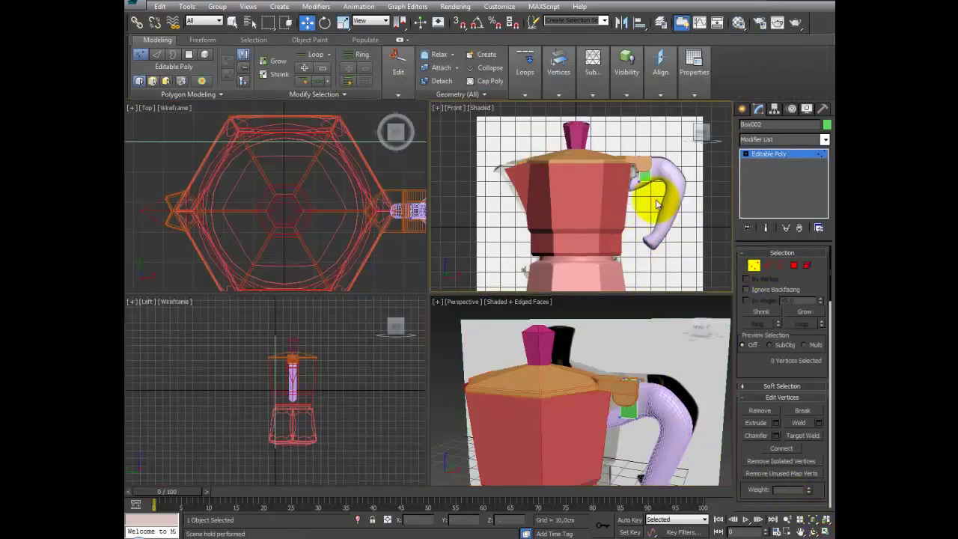
scroll(644, 210, up, 2)
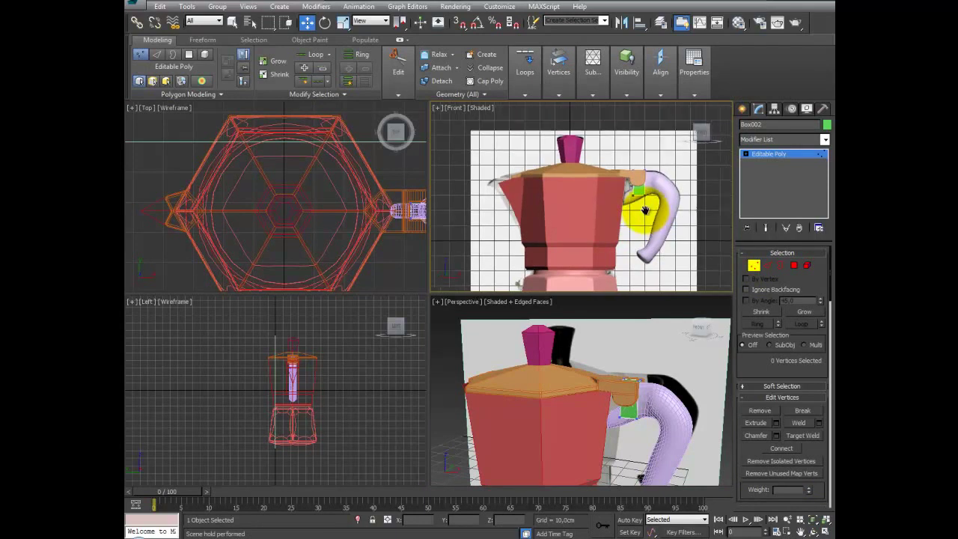
scroll(641, 214, up, 2)
scroll(641, 209, up, 2)
middle_drag(641, 207, 640, 264)
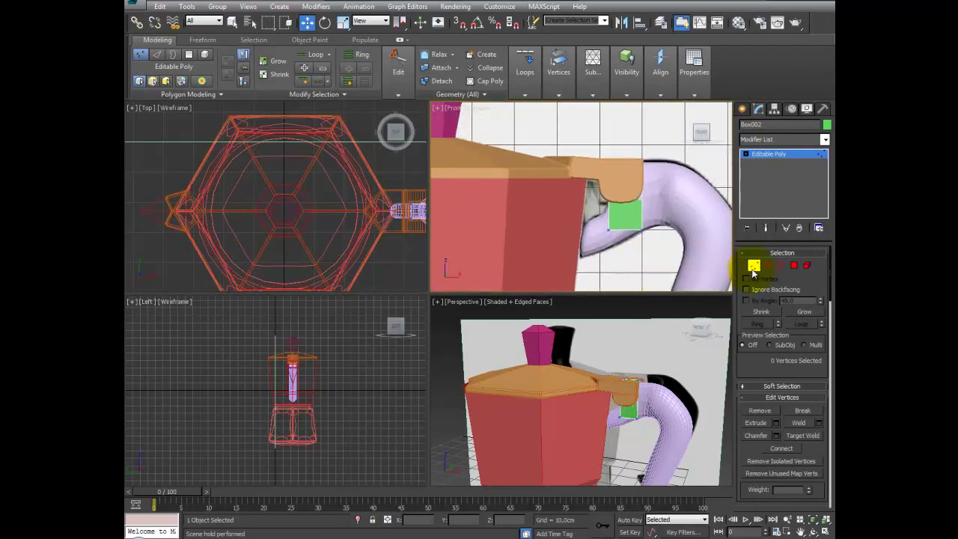
- Select the two top vertices and move them toward the handle, then maximize Perspective
click(615, 224)
mouse_move(605, 238)
mouse_down()
mouse_move(648, 217)
mouse_move(663, 262)
mouse_up()
mouse_move(663, 262)
alt+middle_down()
mouse_move(649, 293)
mouse_move(654, 287)
mouse_move(644, 337)
mouse_move(652, 353)
alt+middle_up()
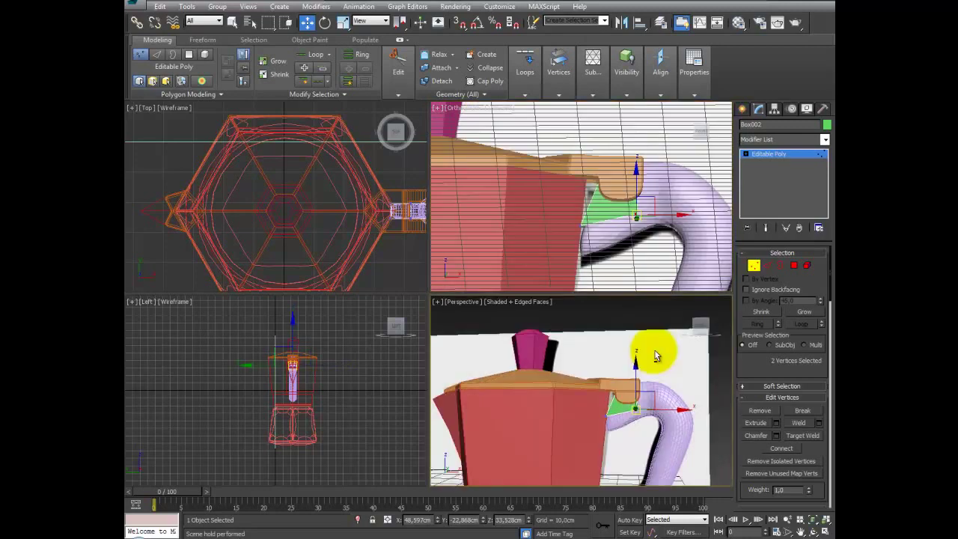
mouse_move(618, 388)
mouse_down()
mouse_move(641, 389)
mouse_move(635, 372)
mouse_up()
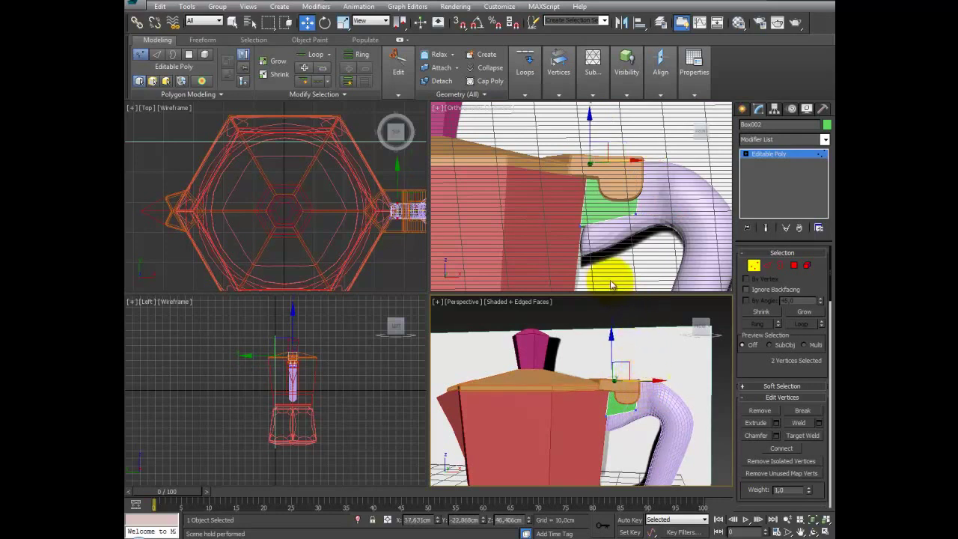
mouse_move(608, 274)
alt+middle_down()
mouse_move(609, 304)
mouse_move(601, 306)
mouse_move(590, 285)
alt+middle_up()
key(alt+w)
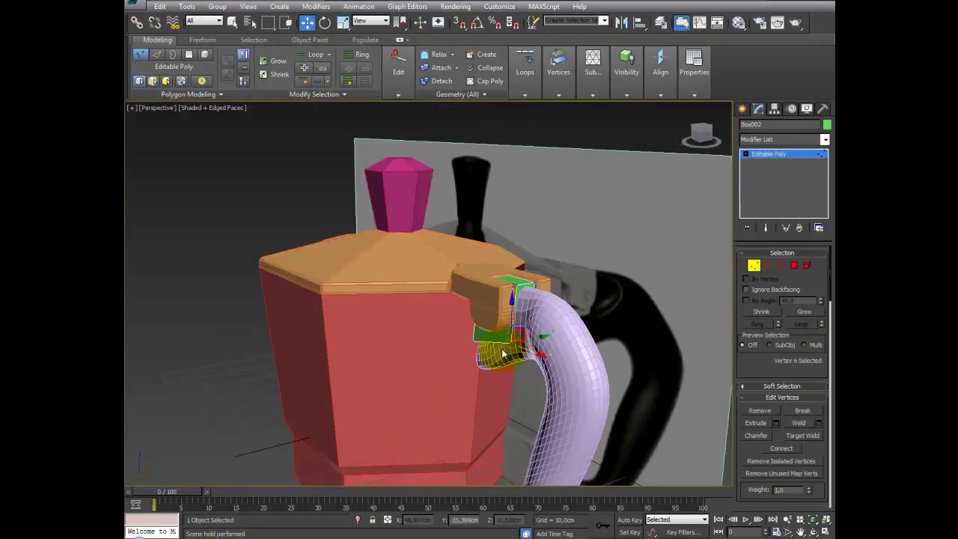
- Drag the selected vertices up and right into the handle's top, then deselect them
drag(523, 344, 570, 337)
mouse_move(571, 337)
alt+middle_down()
mouse_move(534, 337)
mouse_move(529, 346)
mouse_move(515, 338)
alt+middle_up()
drag(514, 338, 547, 352)
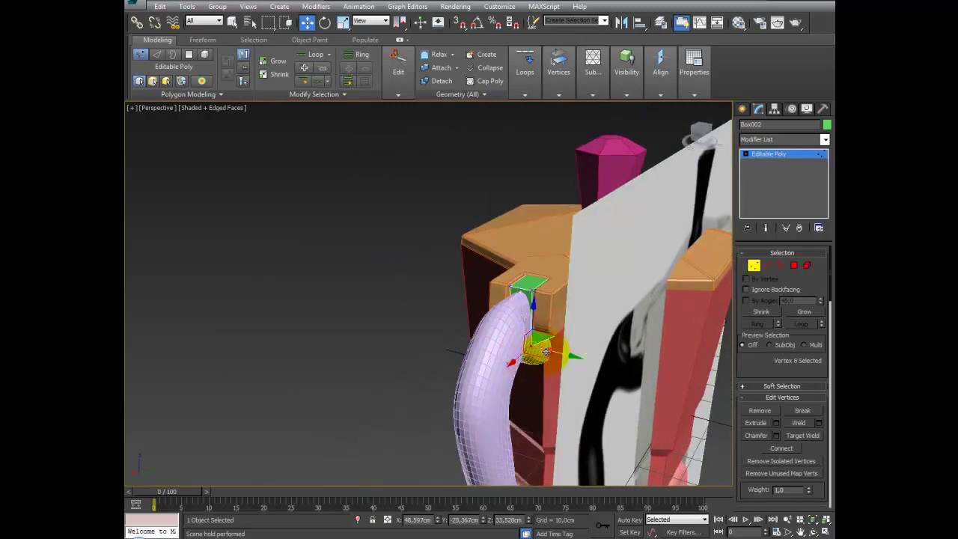
click(400, 342)
mouse_move(399, 342)
alt+middle_down()
mouse_move(453, 366)
mouse_move(574, 335)
alt+middle_up()
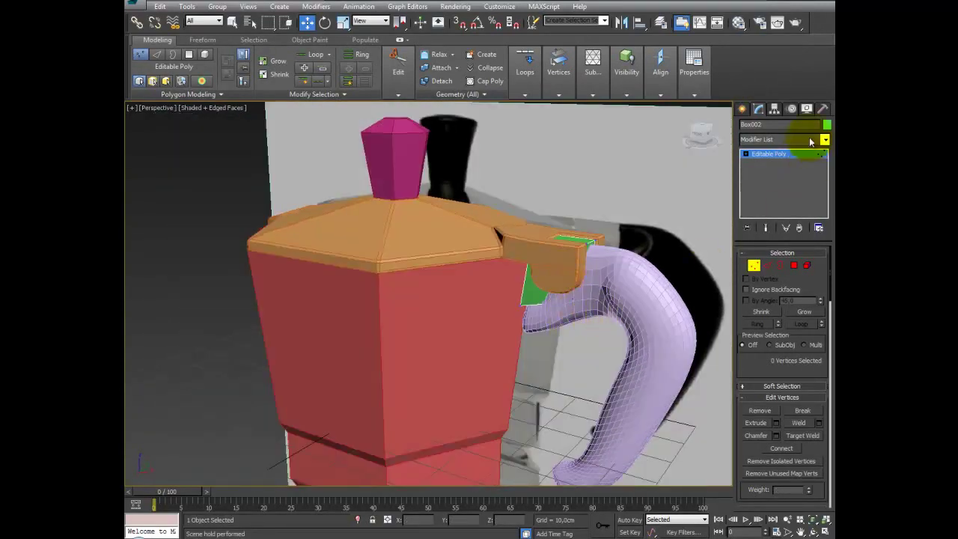
- Draw an AutoGrid cylinder of radius 1.059 cm with 18 sides at the handle joint
click(781, 153)
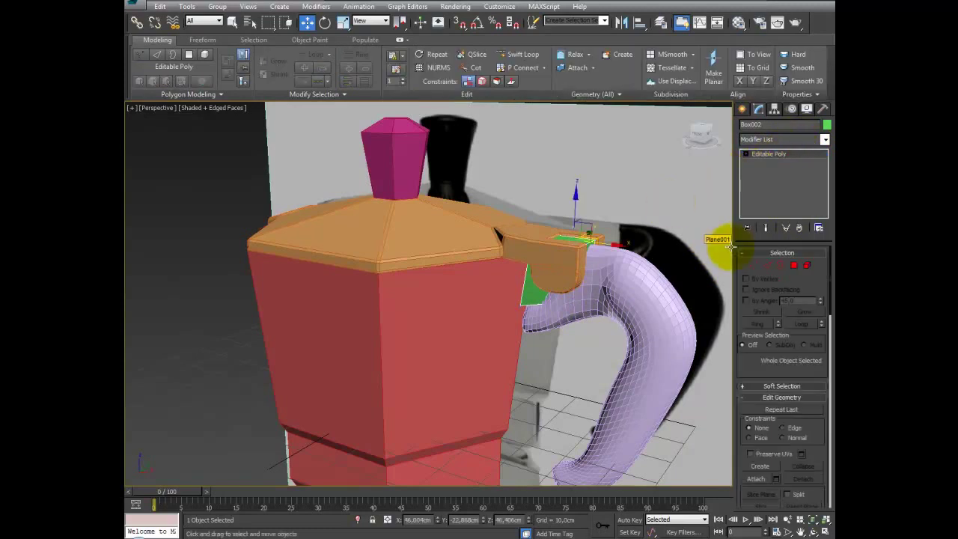
click(743, 110)
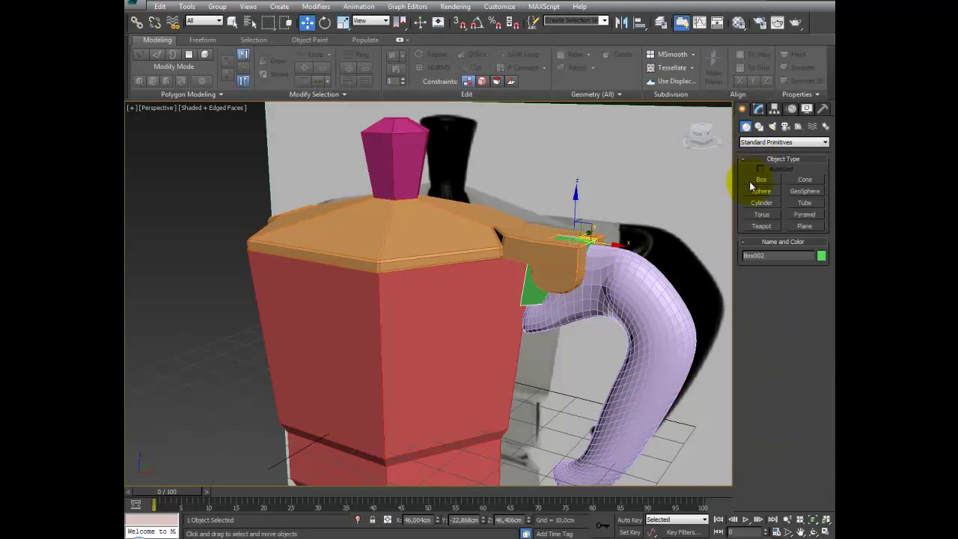
click(763, 204)
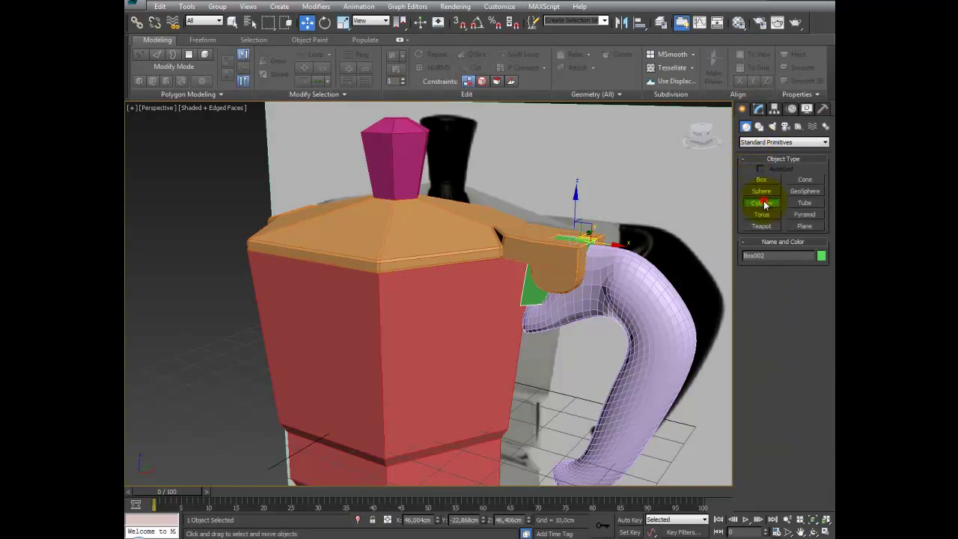
click(761, 170)
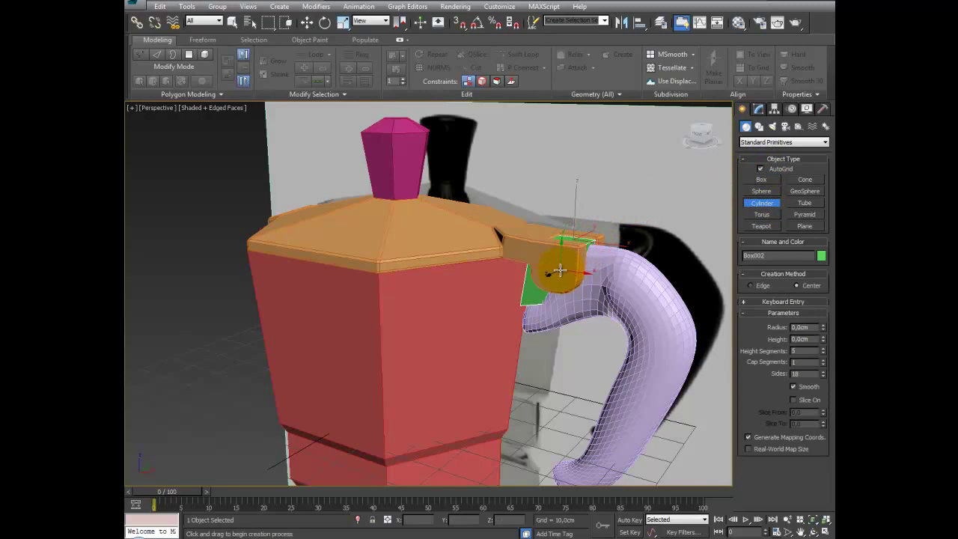
drag(561, 272, 561, 277)
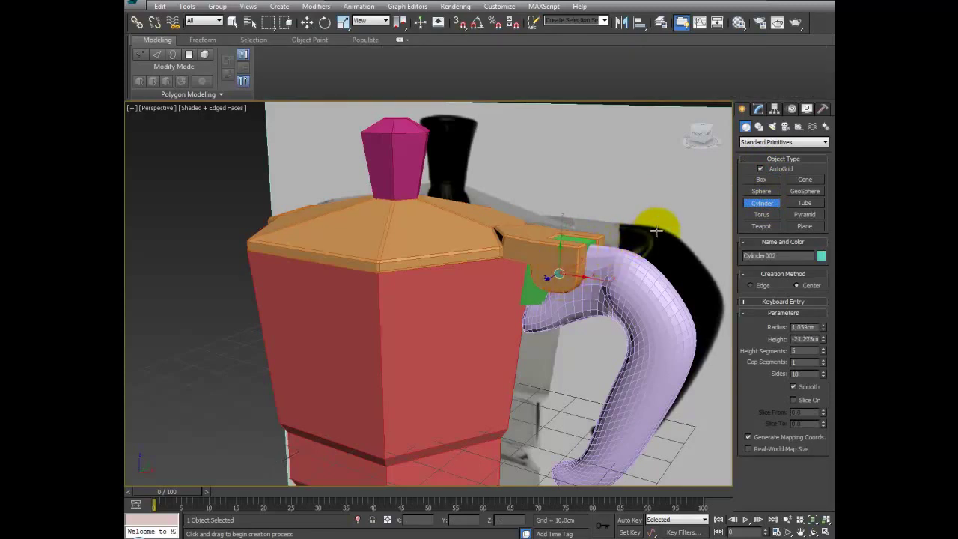
- Shorten the cylinder's height and return to a maximized Perspective view
key(alt+w)
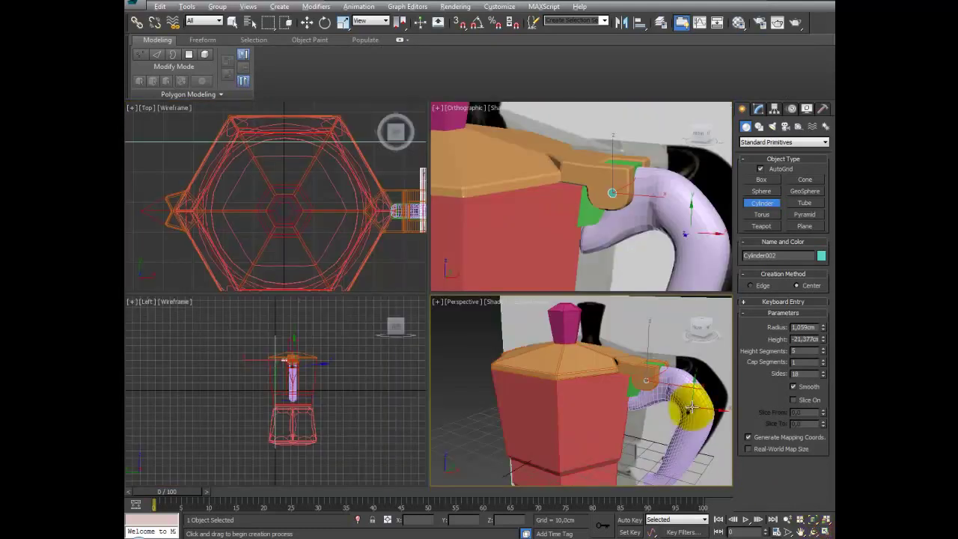
alt+middle_drag(621, 429, 620, 416)
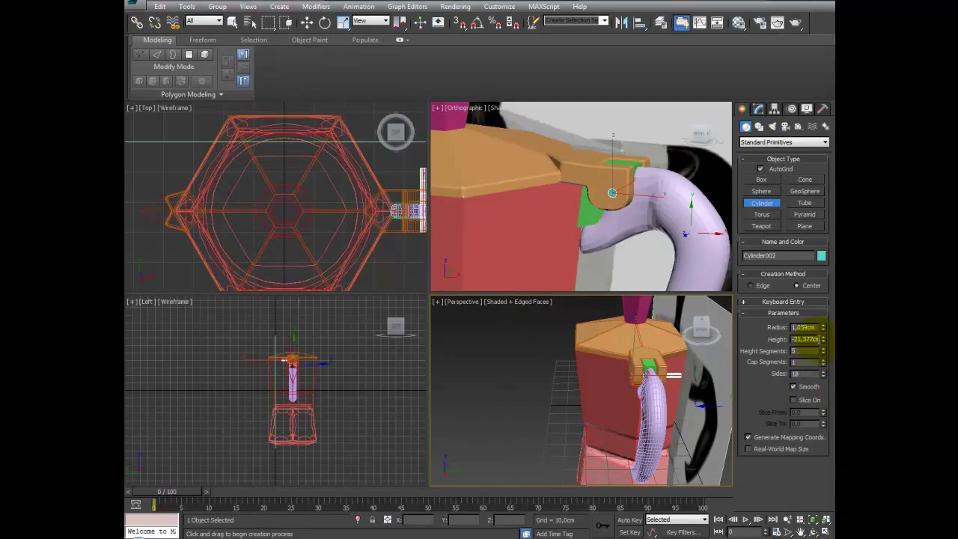
drag(822, 341, 823, 337)
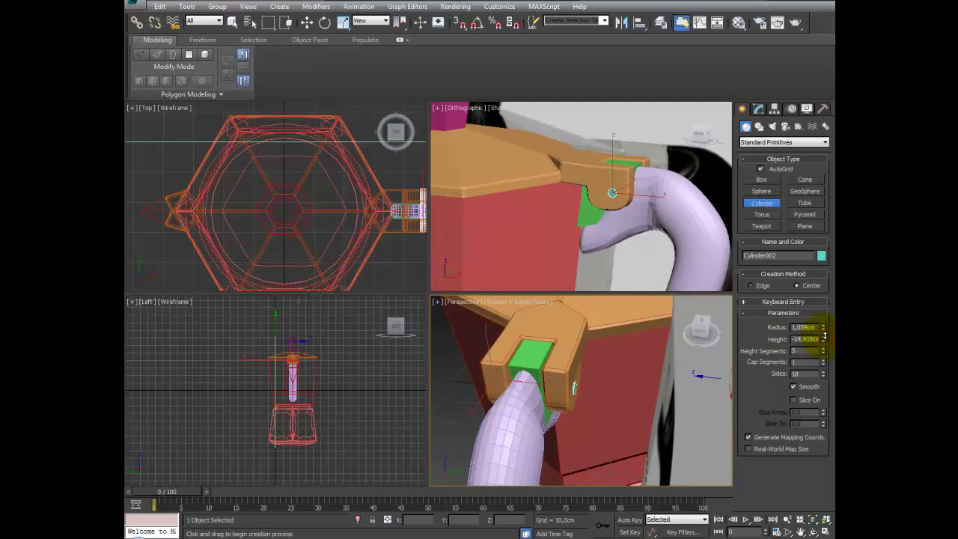
alt+middle_drag(631, 406, 699, 391)
click(826, 532)
alt+middle_drag(662, 417, 566, 381)
key(w)
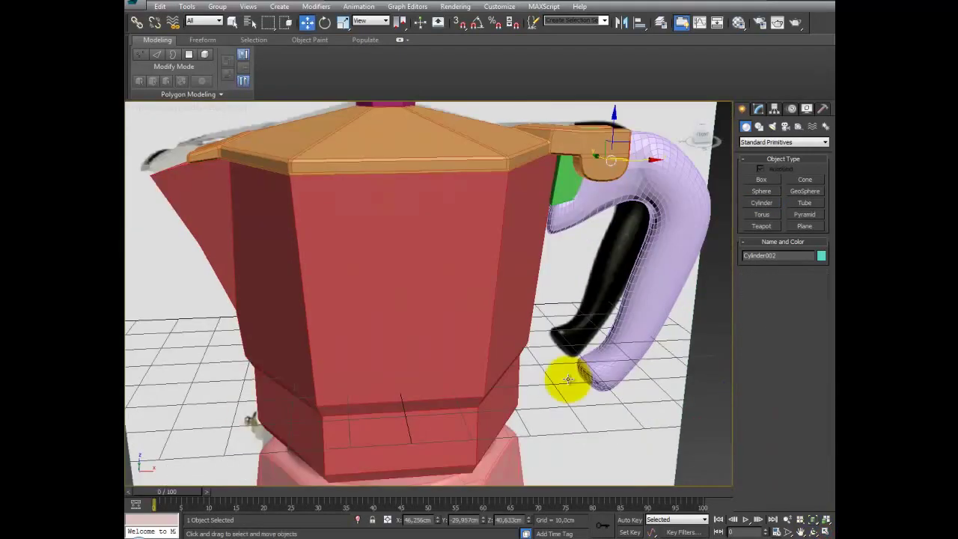
- Select Plane001 and hide it with Hide Selection from the quad menu
click(634, 440)
right_click(633, 440)
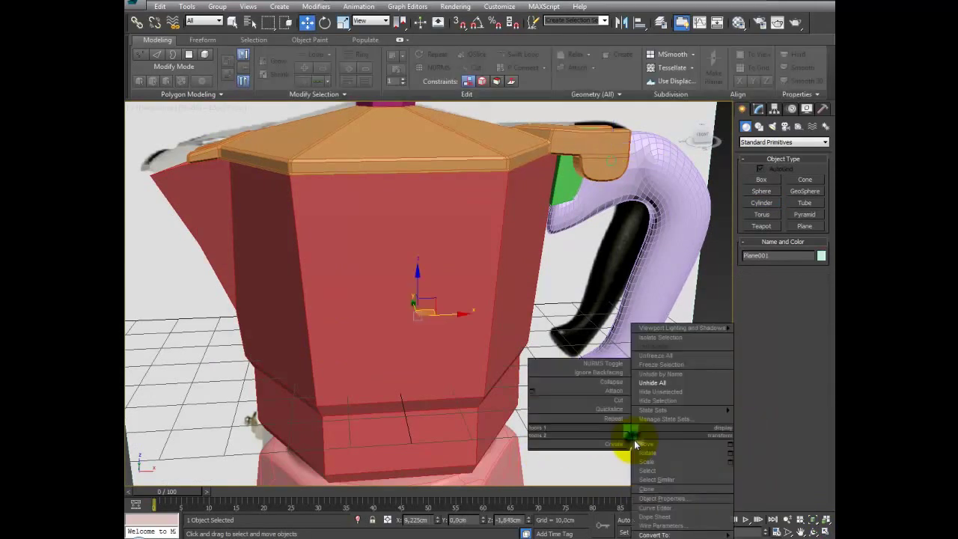
click(664, 403)
alt+middle_drag(665, 405, 607, 407)
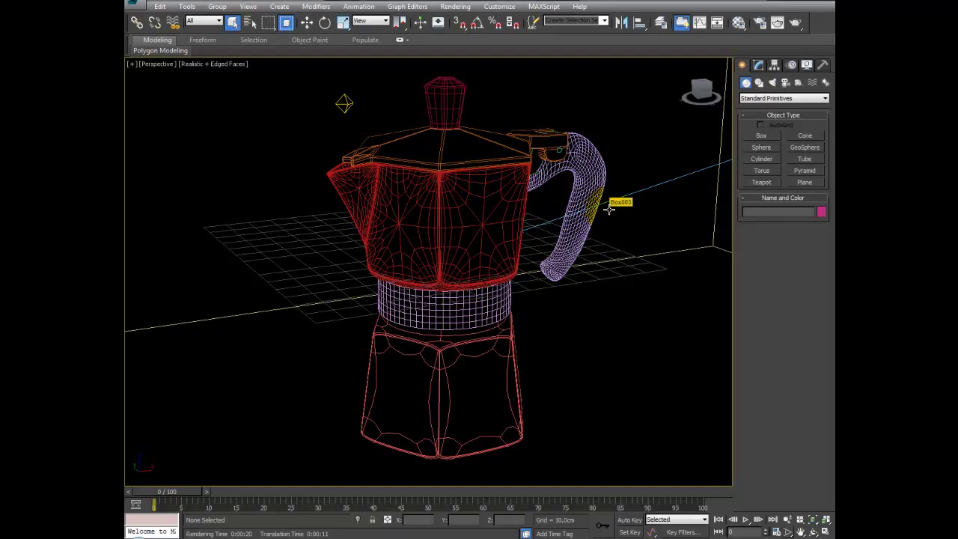
- Render the moka pot scene with Render Production
click(761, 117)
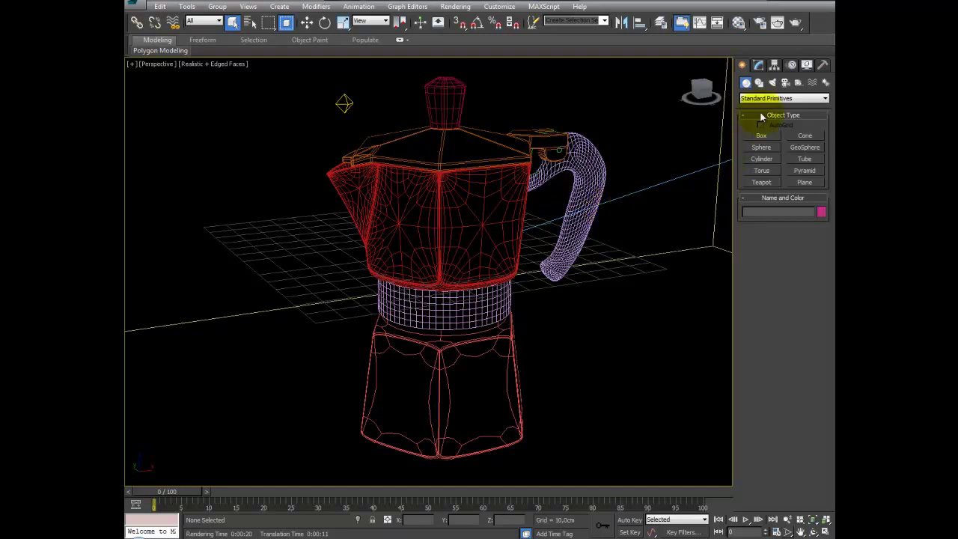
click(796, 24)
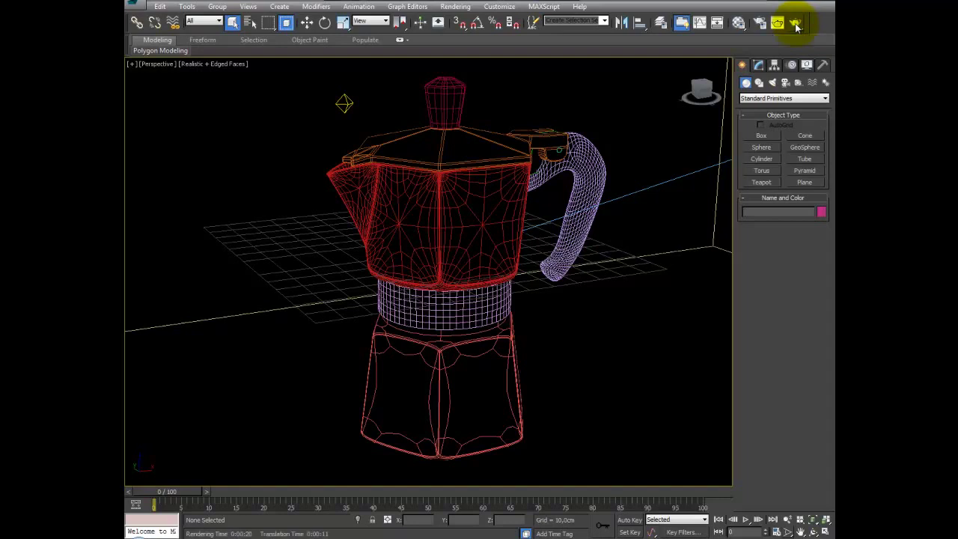